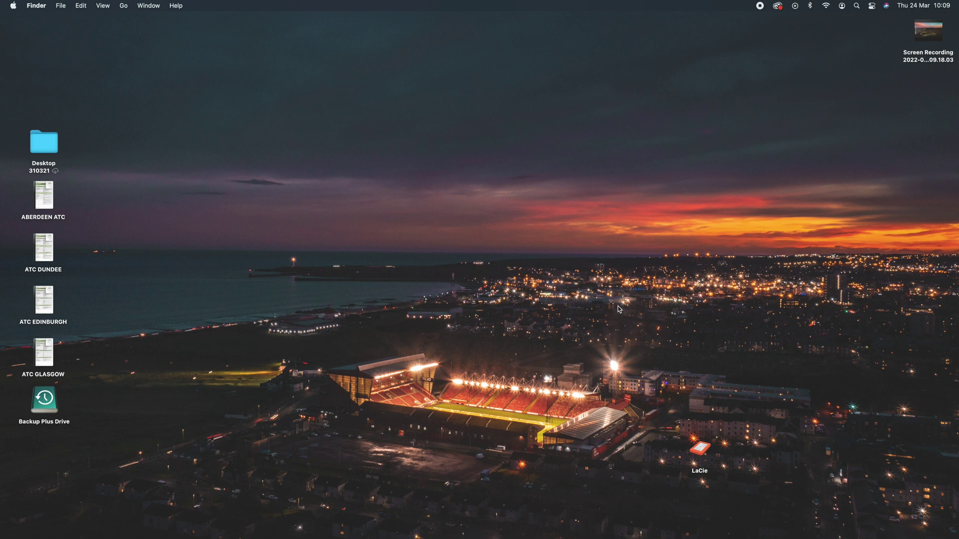
# Open GX010440.MP4 from the GoPro folder in QuickTime Player.
pyautogui.moveTo(319, 536)
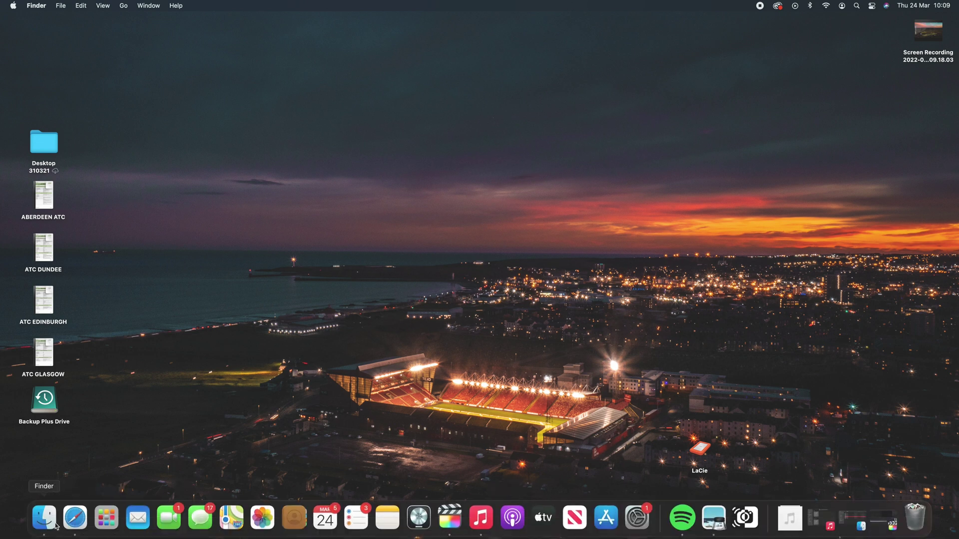
pyautogui.click(44, 518)
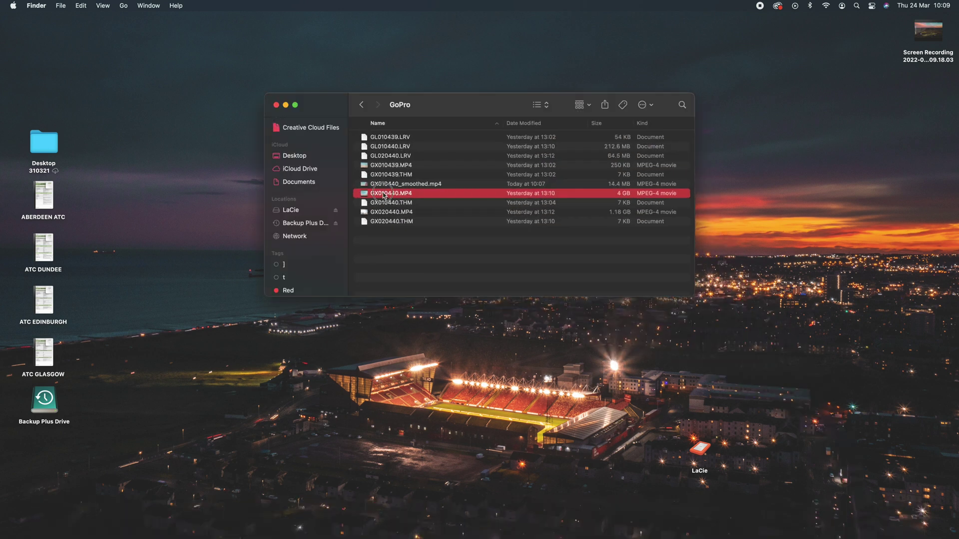
pyautogui.doubleClick(383, 195)
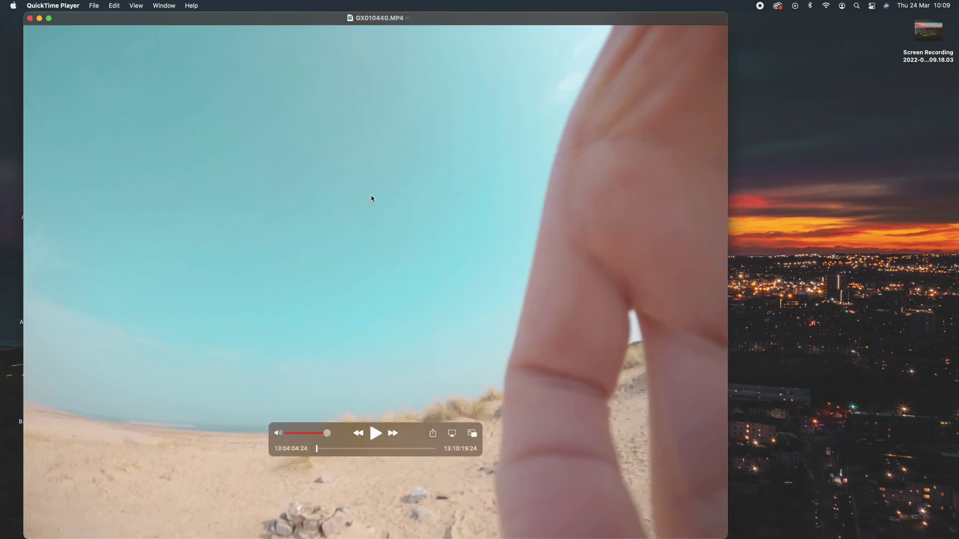
# Preview the beach clip full screen with volume at zero, skipping ahead to the sea-to-beach footage.
pyautogui.click(48, 19)
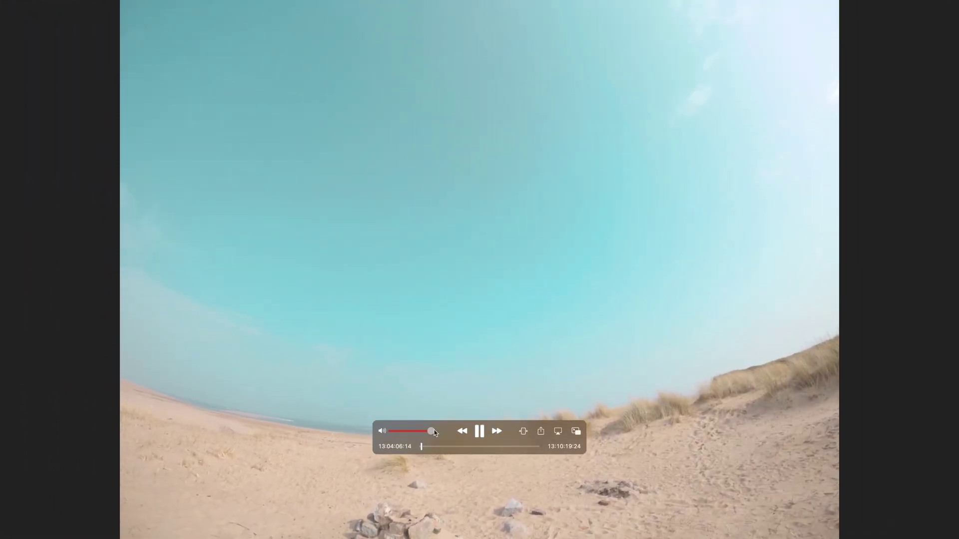
pyautogui.moveTo(431, 431); pyautogui.dragTo(380, 431)
pyautogui.click(461, 447)
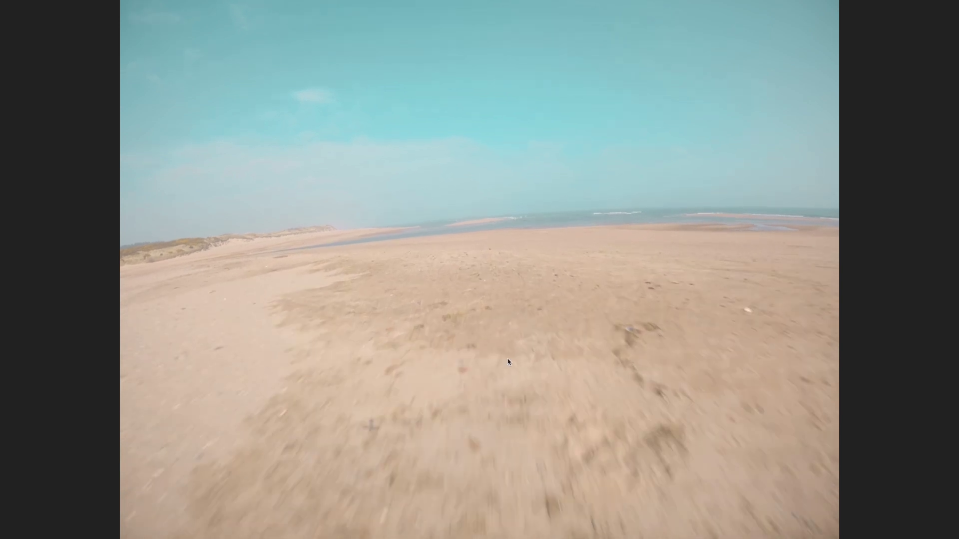
pyautogui.moveTo(583, 382)
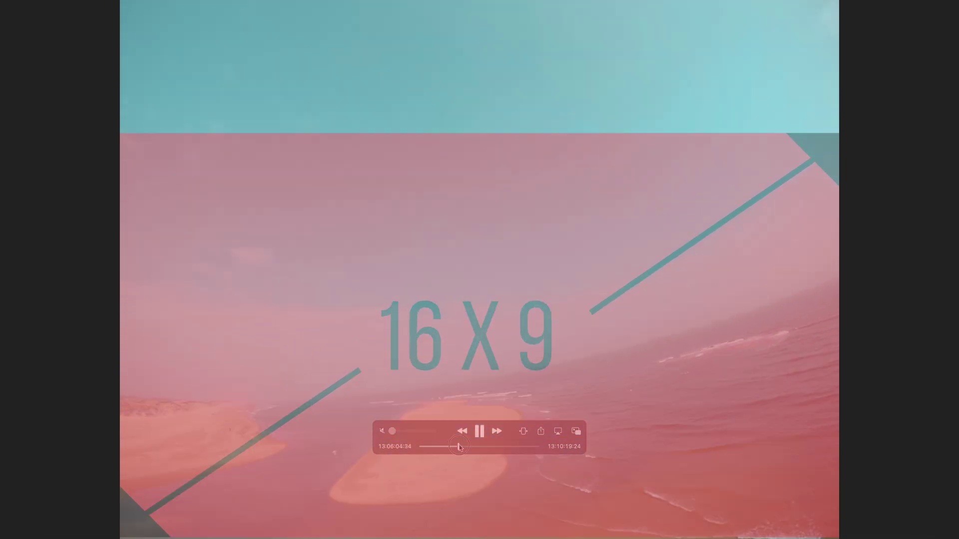
pyautogui.moveTo(458, 446); pyautogui.dragTo(487, 446)
pyautogui.click(484, 439)
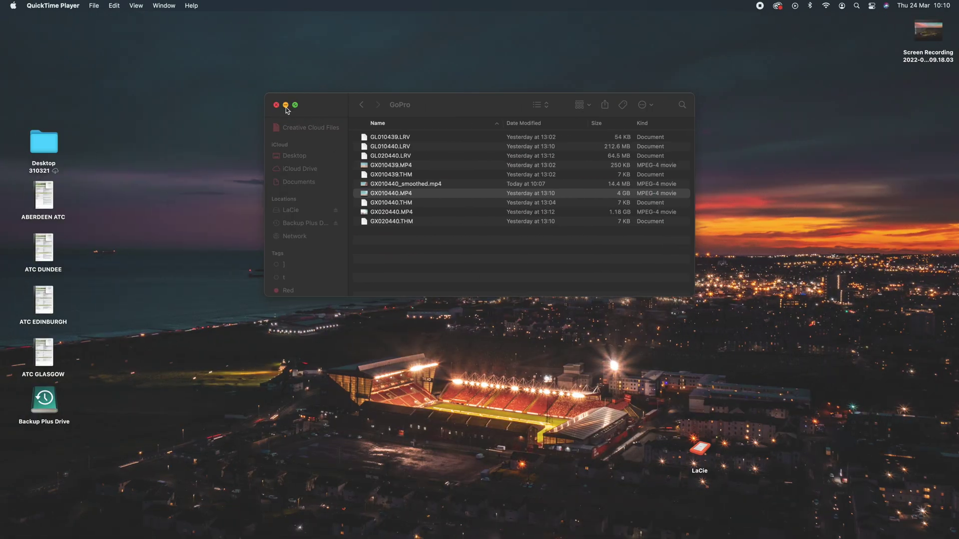
# Minimise the GoPro folder and launch ReelSteady GO from Launchpad's next page.
pyautogui.click(285, 105)
pyautogui.moveTo(735, 532)
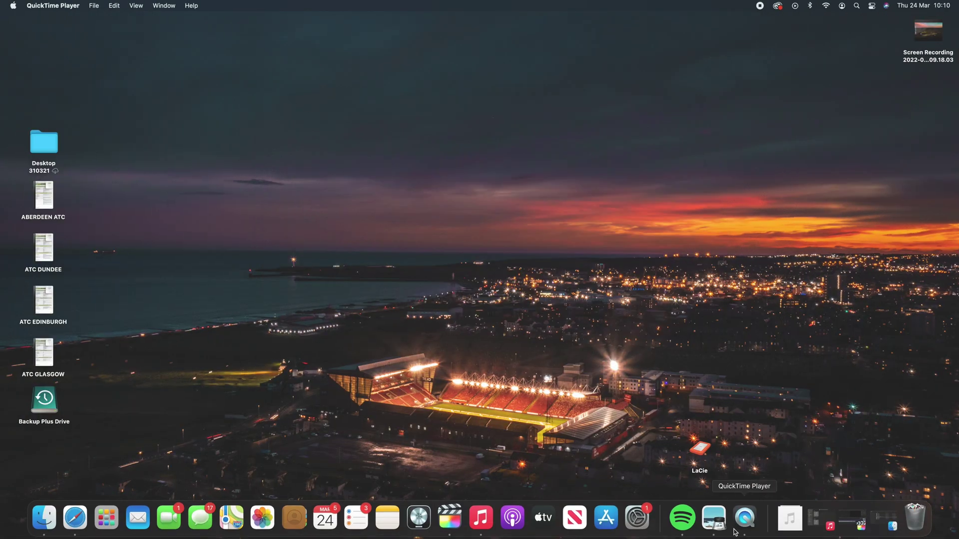
pyautogui.click(107, 520)
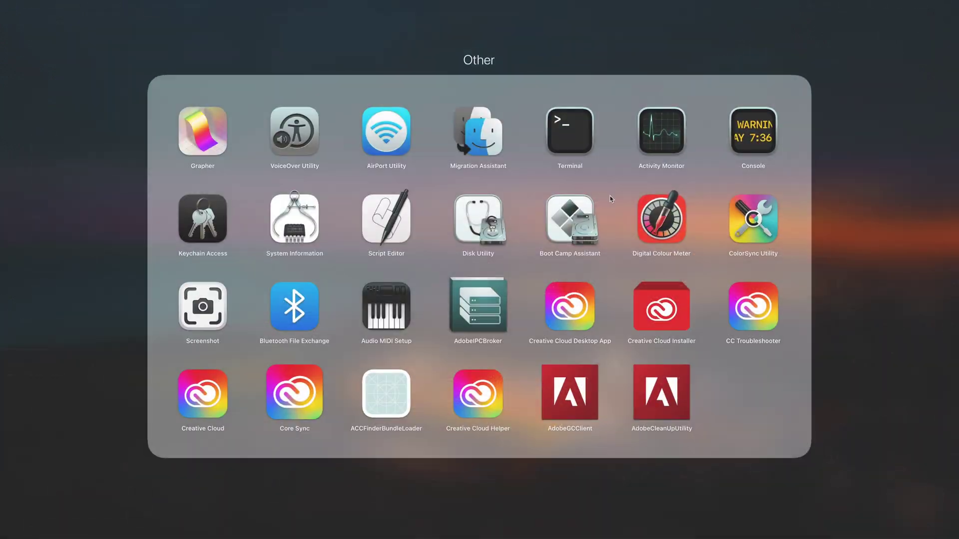
pyautogui.click(880, 388)
pyautogui.hscroll(3, 750, 306)
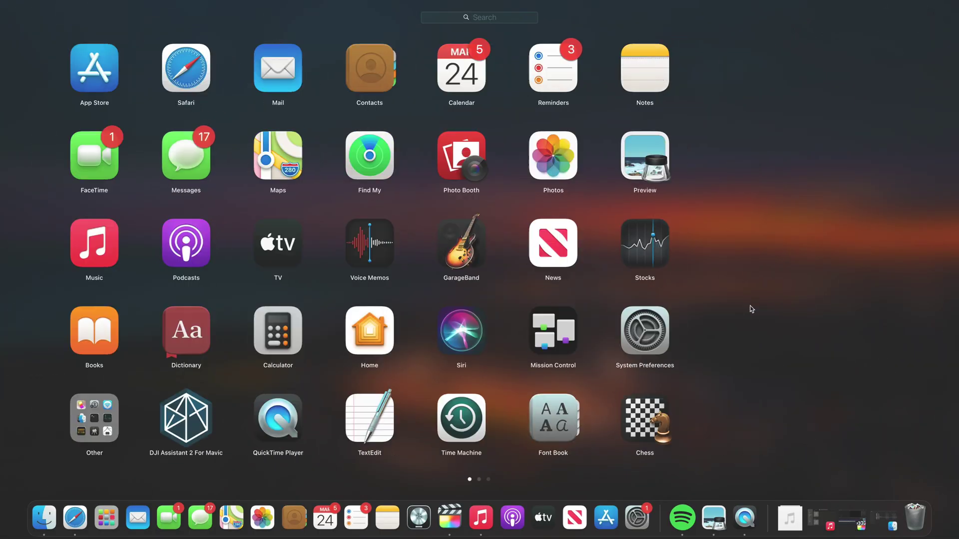
pyautogui.click(758, 421)
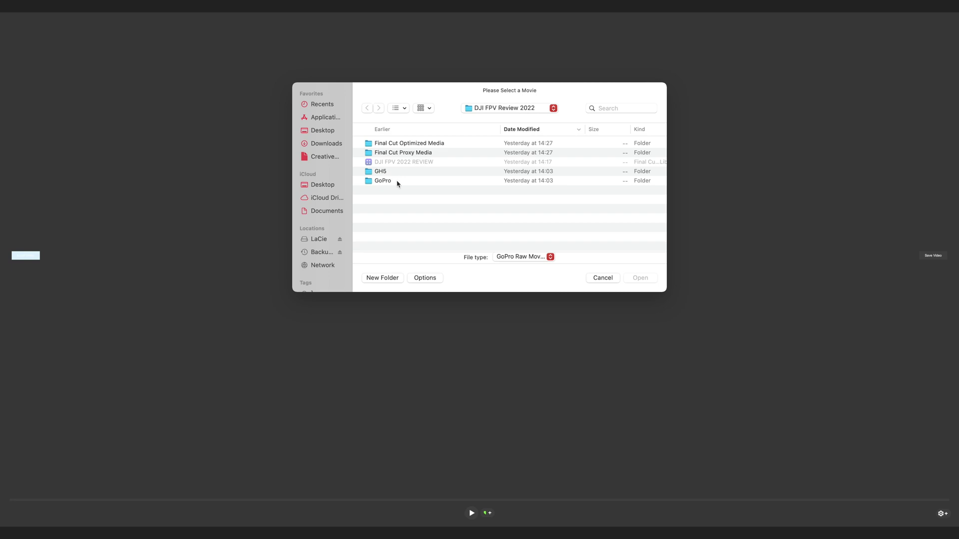
# Load GX010440.MP4 from the GoPro folder into ReelSteady GO for stabilisation.
pyautogui.doubleClick(383, 181)
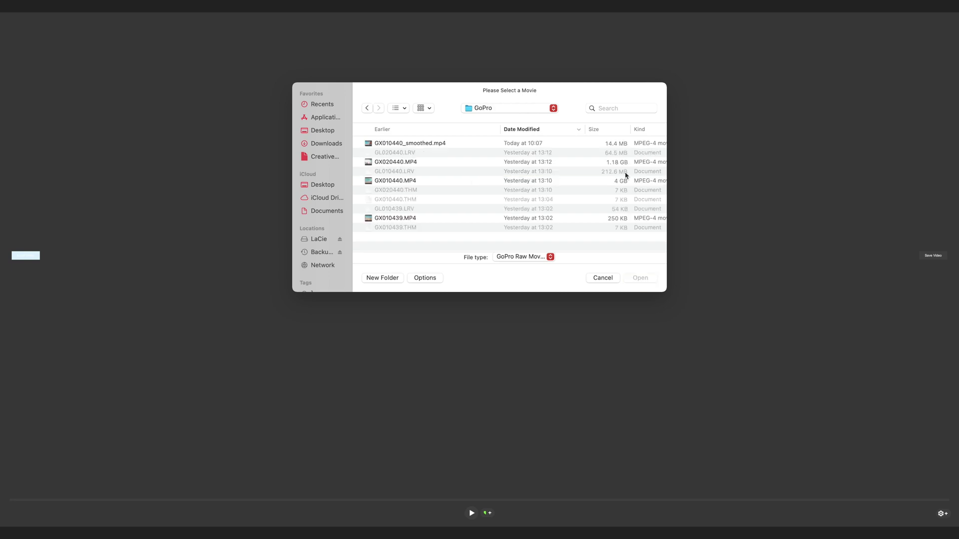
pyautogui.click(414, 181)
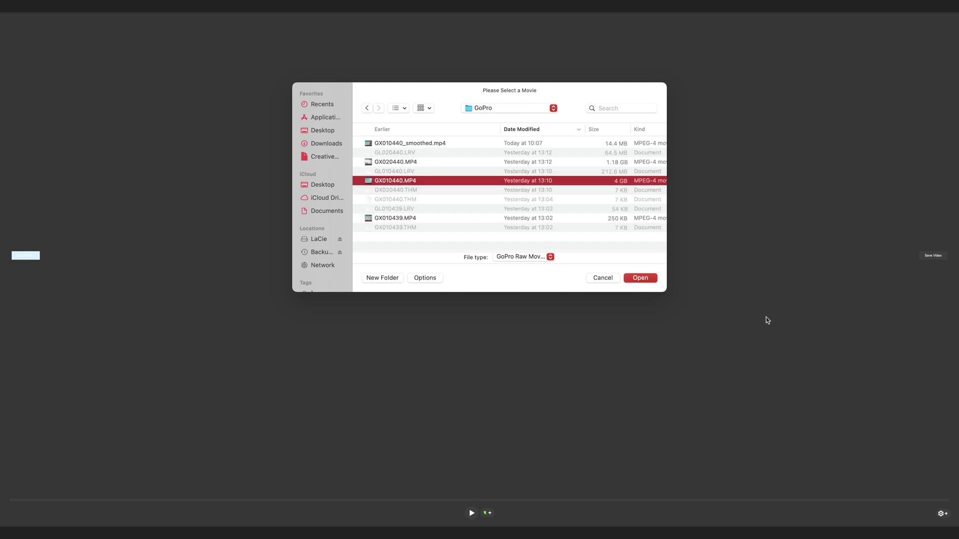
pyautogui.click(651, 281)
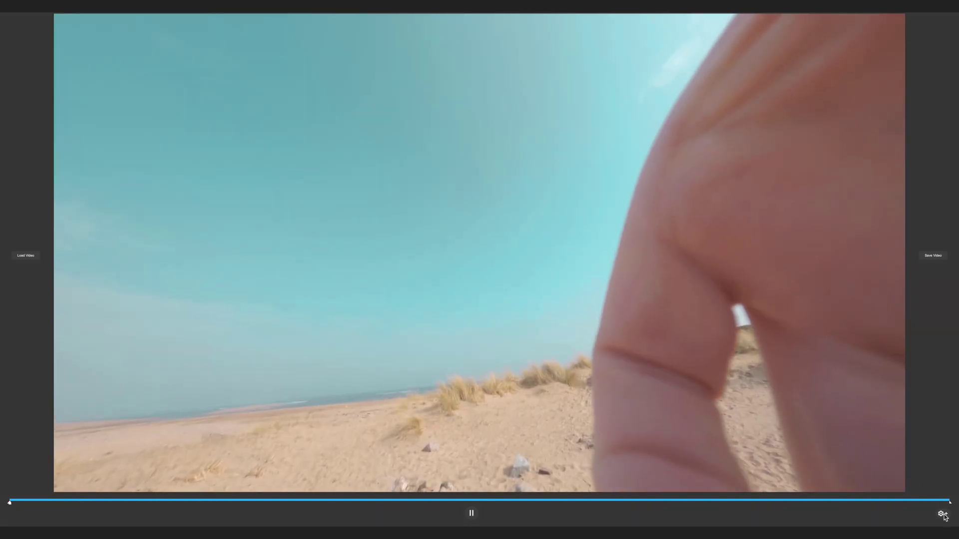
# Lower the smoothness from Normal toward Low in the stabilisation settings and apply it.
pyautogui.click(942, 515)
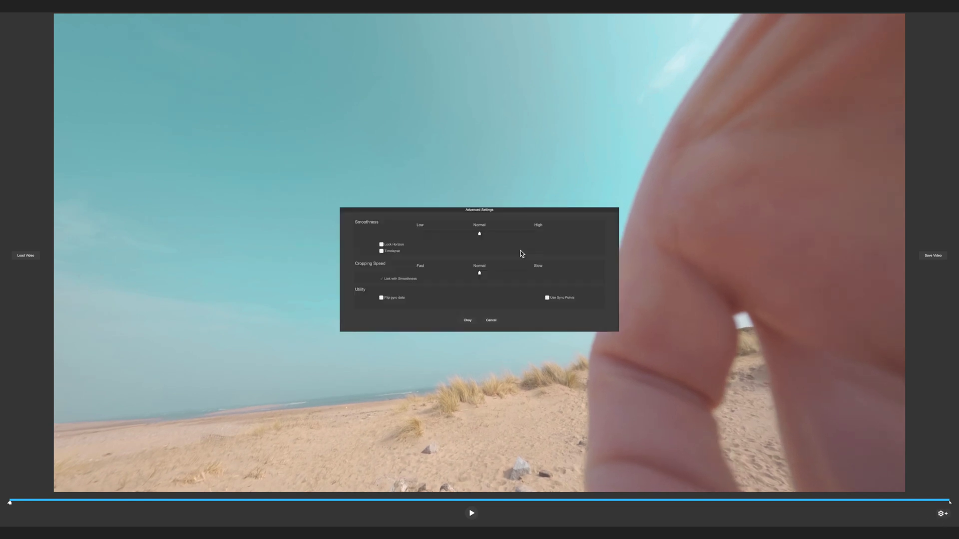
pyautogui.moveTo(479, 236); pyautogui.dragTo(399, 241)
pyautogui.click(468, 320)
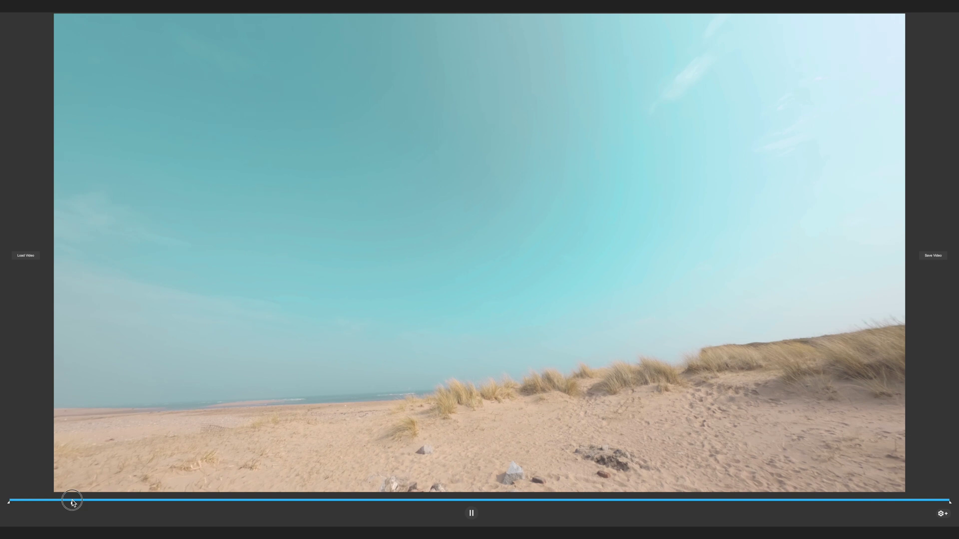
# Pause on a sharp beach frame about a quarter in and trim the clip's start to it.
pyautogui.click(106, 502)
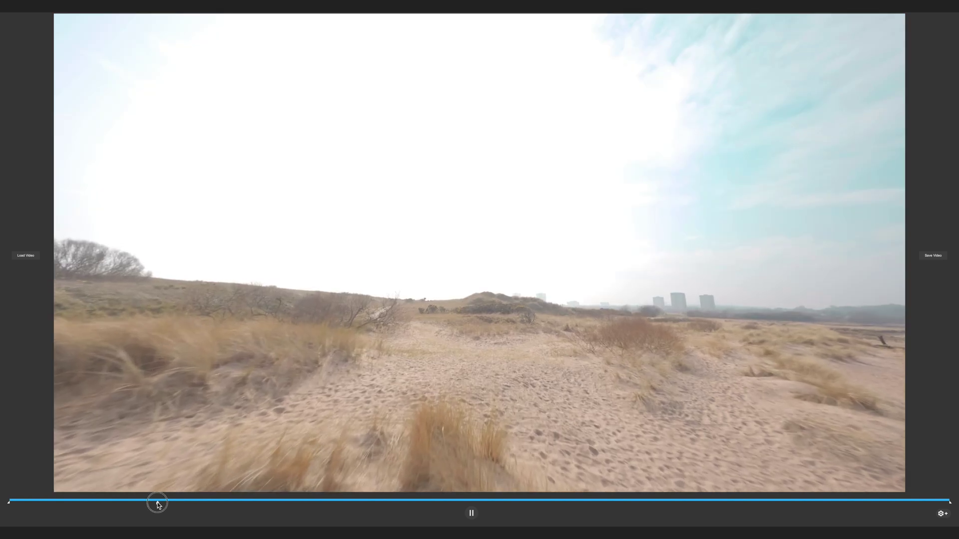
pyautogui.moveTo(171, 504); pyautogui.dragTo(183, 506)
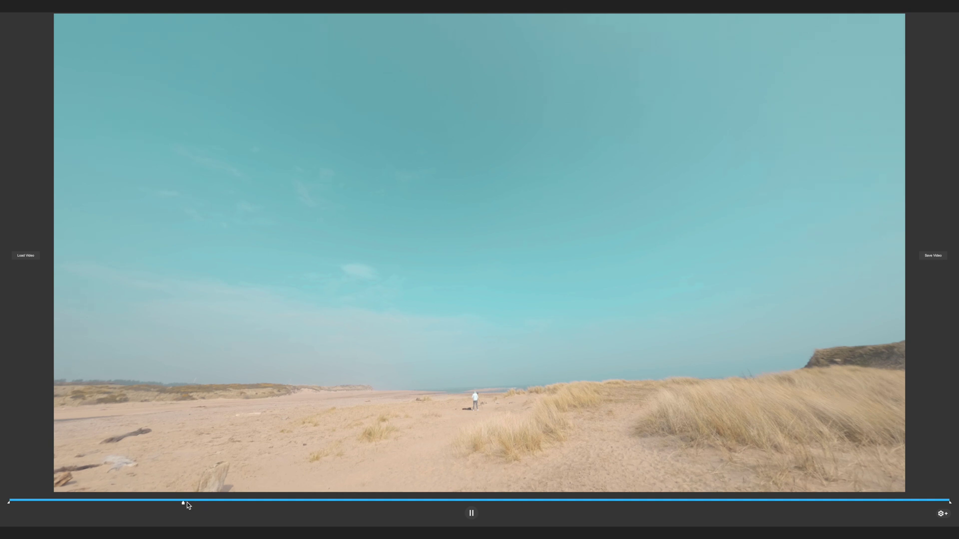
pyautogui.click(187, 503)
pyautogui.moveTo(189, 505); pyautogui.dragTo(247, 504)
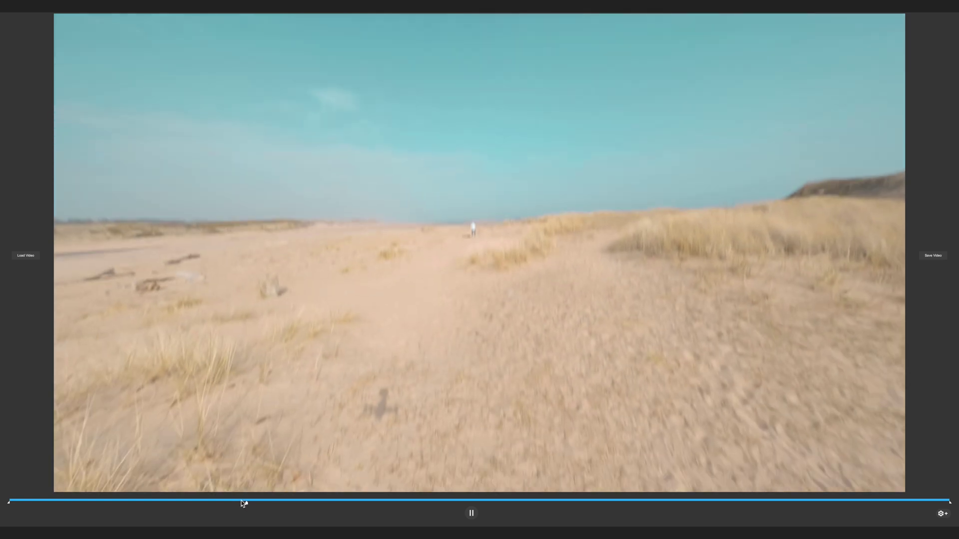
pyautogui.click(239, 503)
pyautogui.click(473, 516)
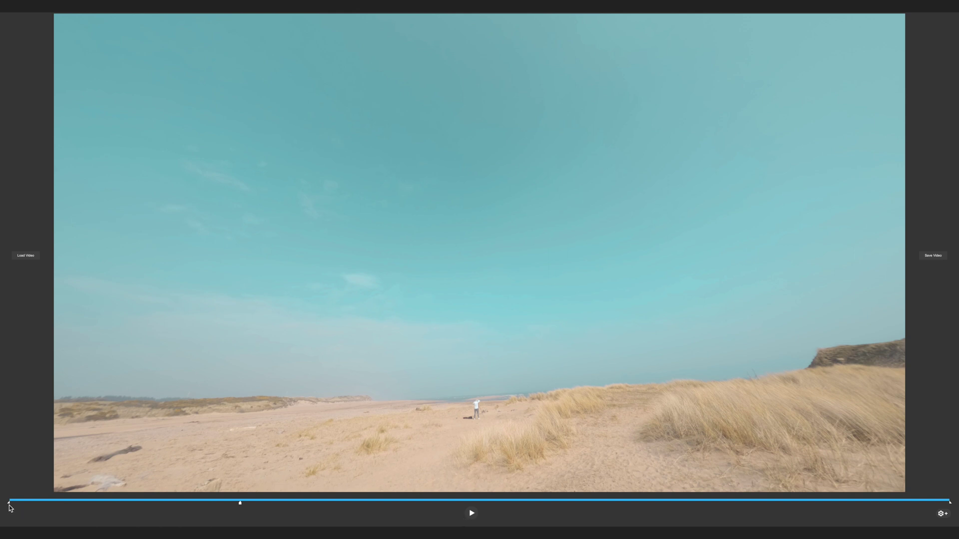
pyautogui.moveTo(9, 502); pyautogui.dragTo(242, 512)
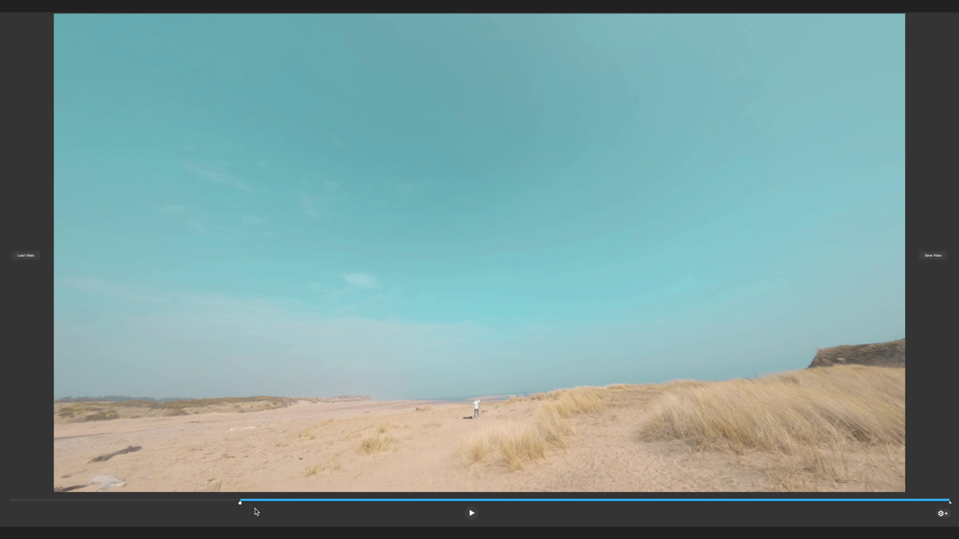
# Pull the clip's end point back to the pilot standing by his tripod on the dunes.
pyautogui.click(797, 501)
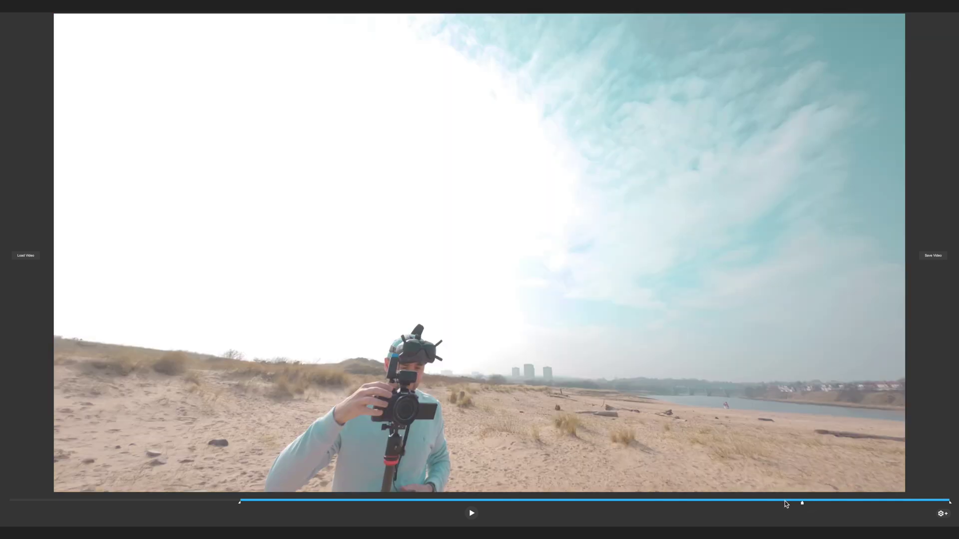
pyautogui.click(784, 501)
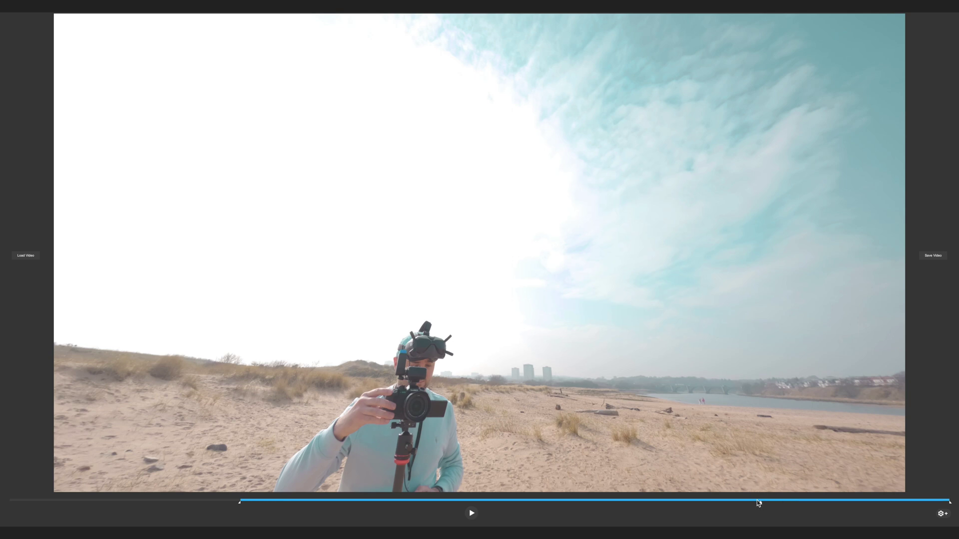
pyautogui.click(737, 501)
pyautogui.click(701, 503)
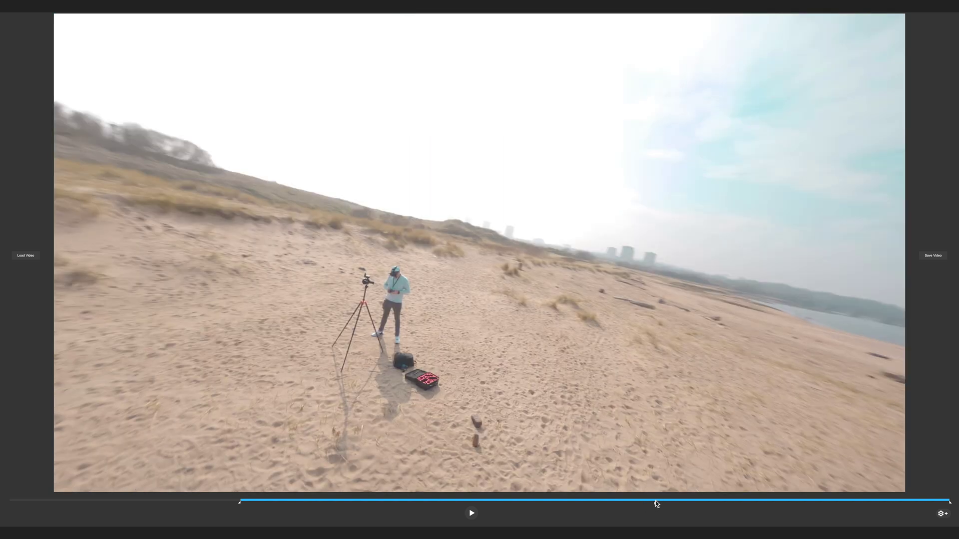
pyautogui.click(655, 502)
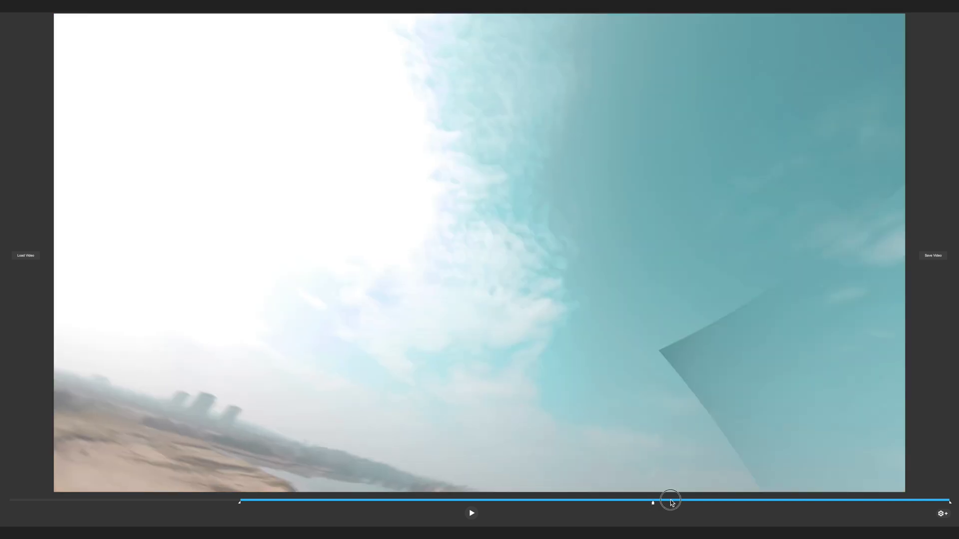
pyautogui.click(699, 502)
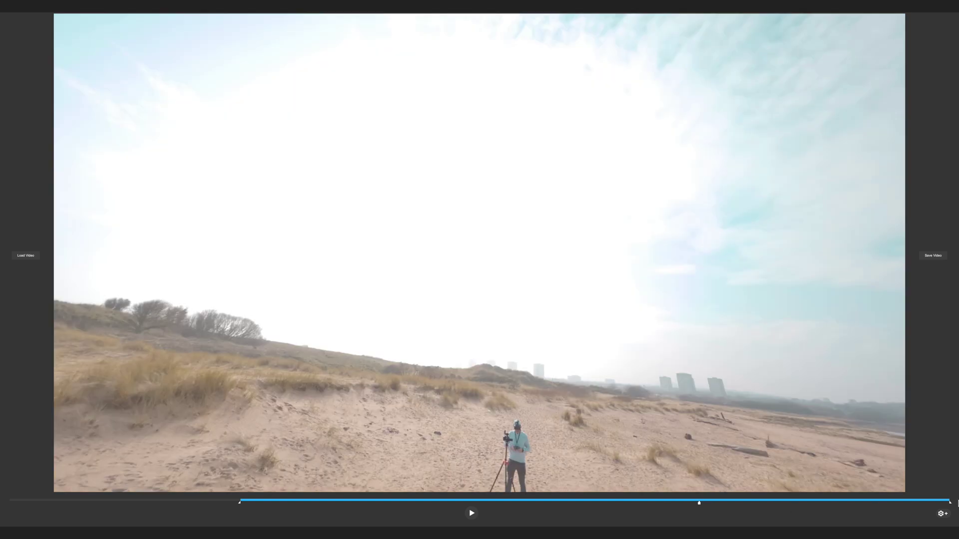
pyautogui.moveTo(950, 504); pyautogui.dragTo(700, 518)
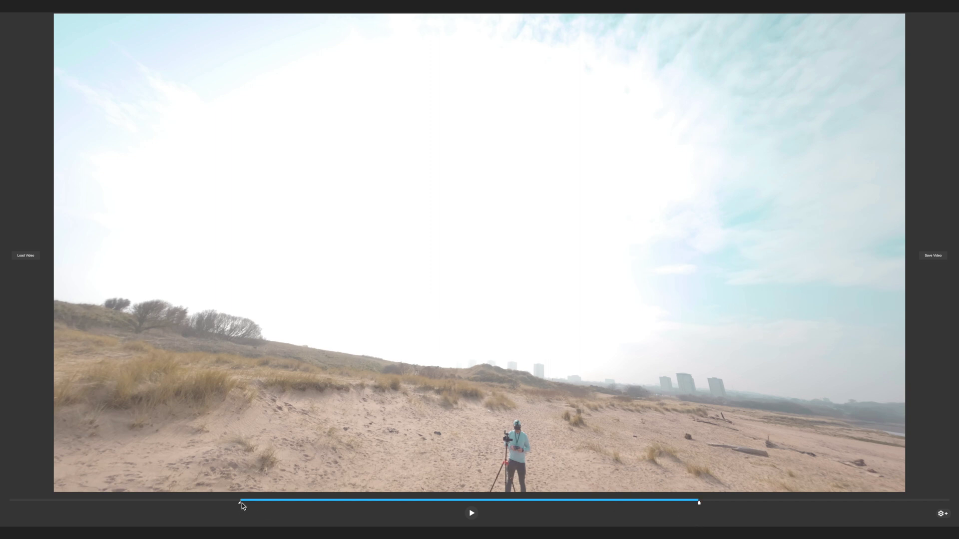
pyautogui.click(12, 502)
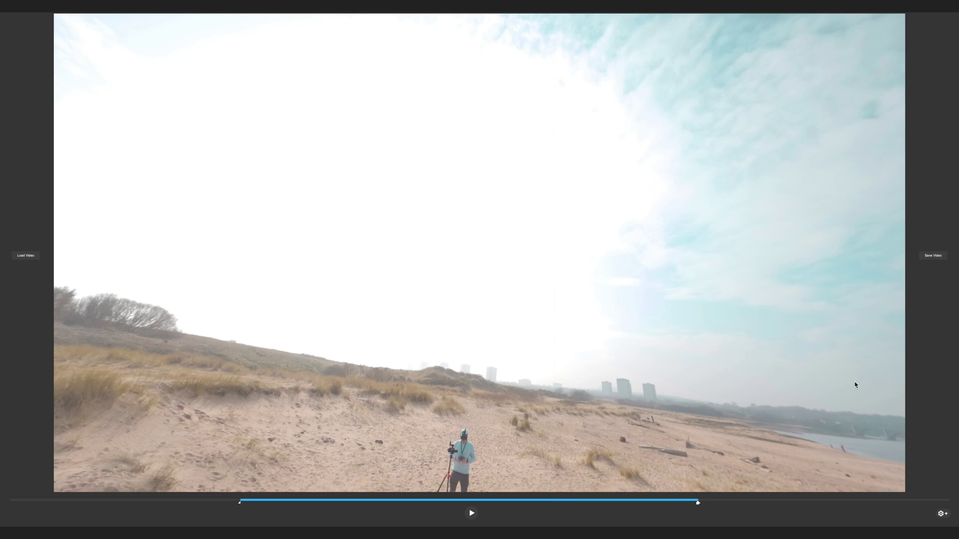
# Render the trimmed clip without audio, saving it as GX010440_smoothed.1.mp4.
pyautogui.click(928, 256)
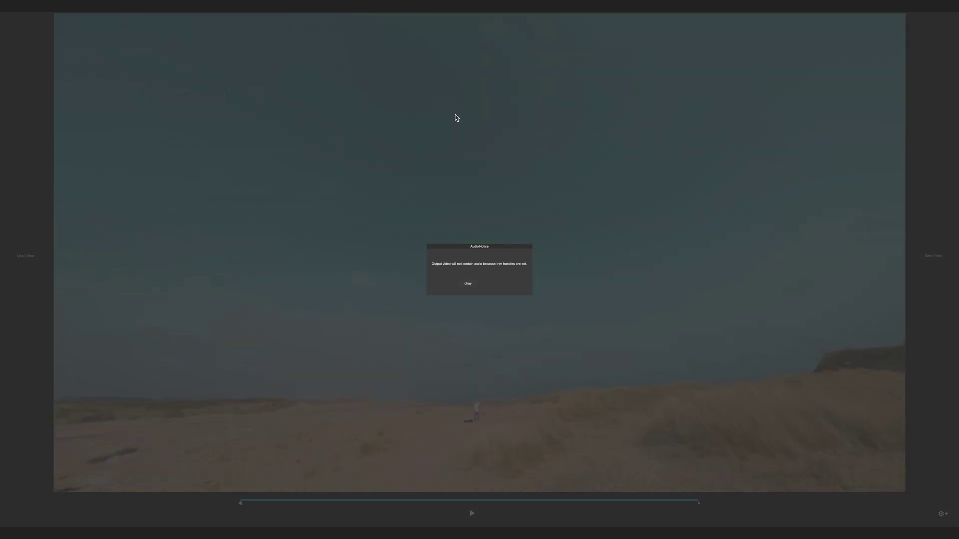
pyautogui.click(467, 284)
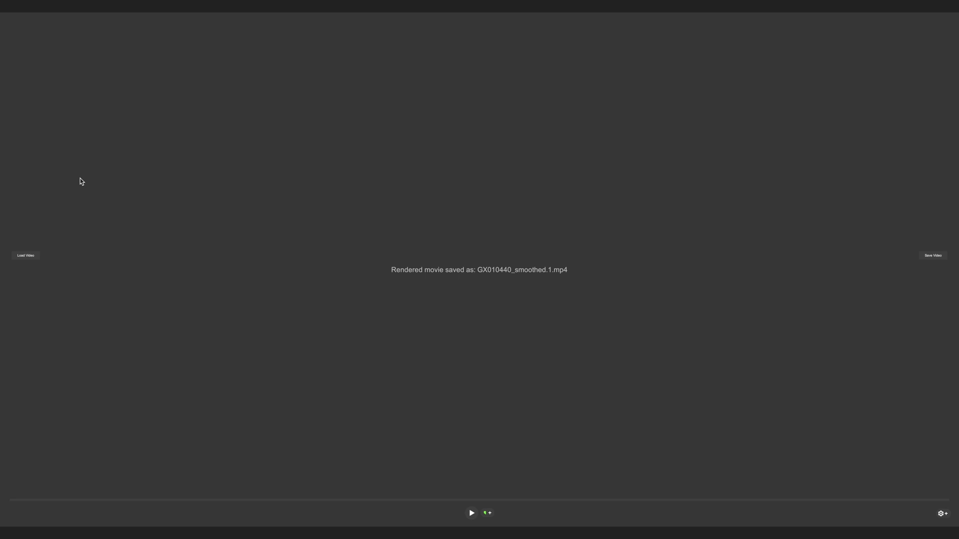
# Window ReelSteady GO and select the new 2.11 GB GX010440_smoothed.1.mp4 in the GoPro folder.
pyautogui.moveTo(82, 2)
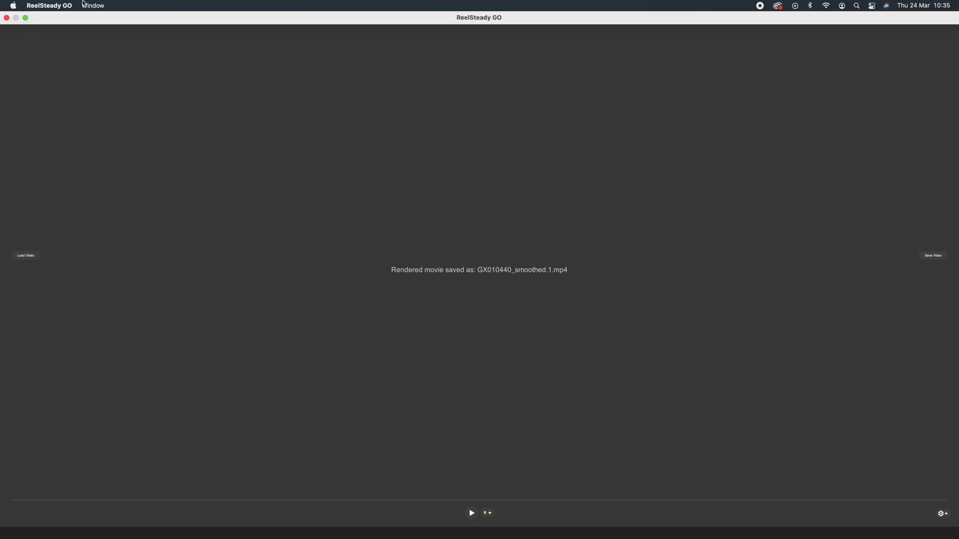
pyautogui.click(25, 20)
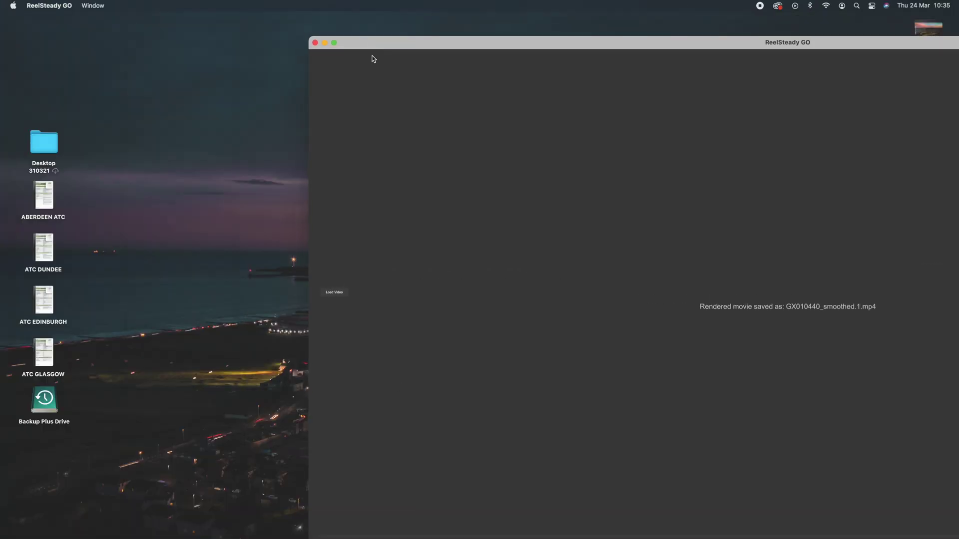
pyautogui.moveTo(394, 538)
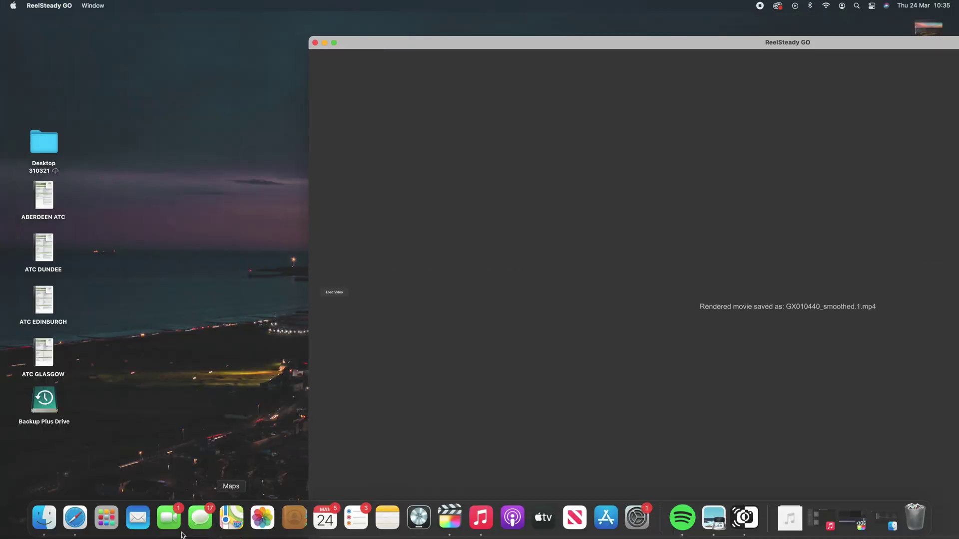
pyautogui.click(54, 523)
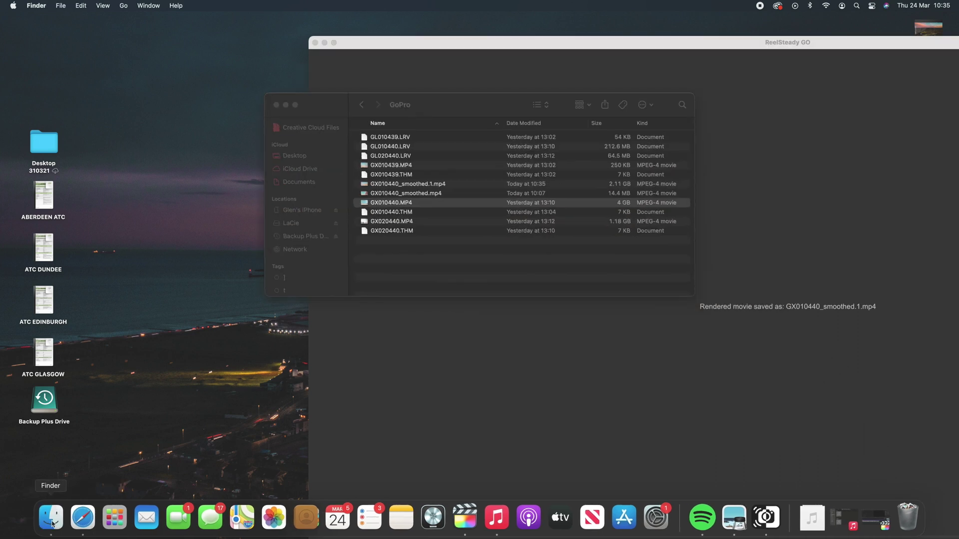
pyautogui.click(441, 193)
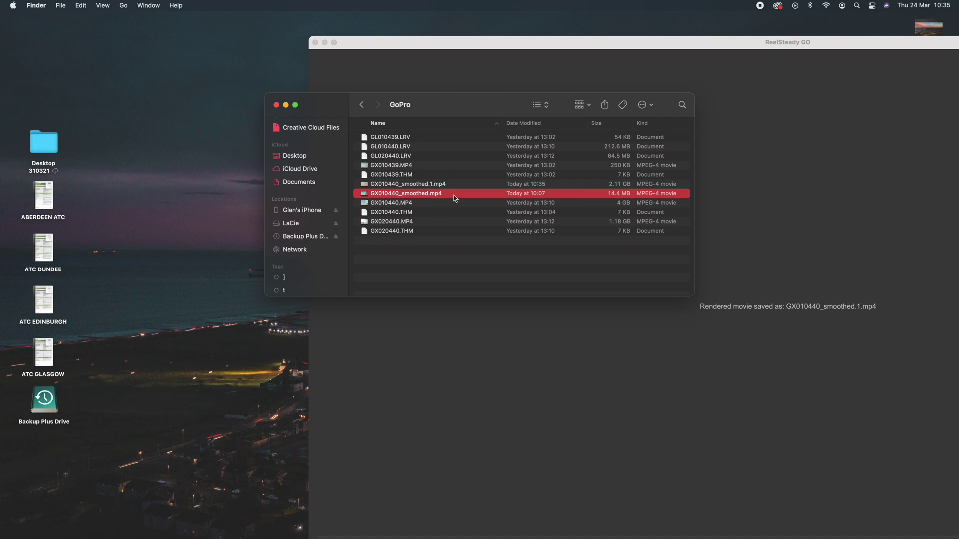
pyautogui.click(456, 185)
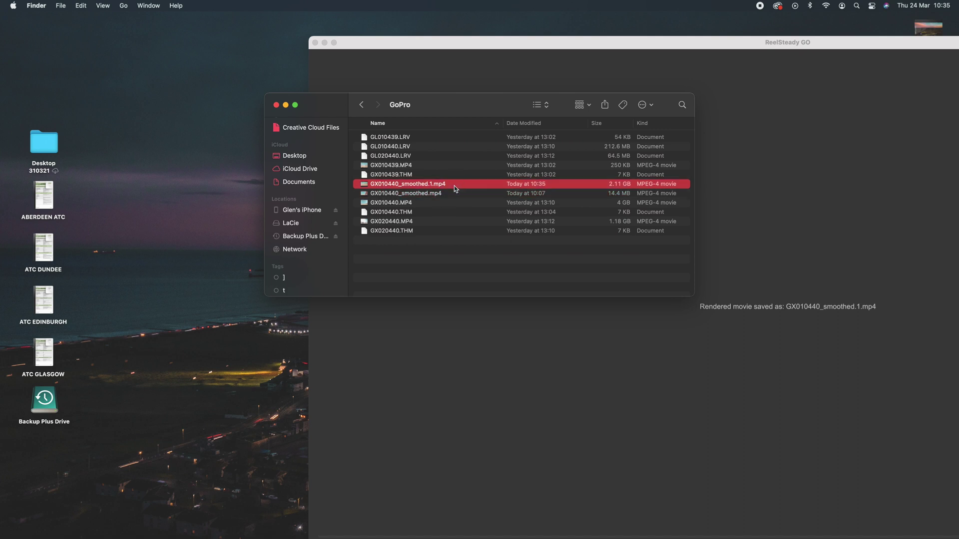
pyautogui.doubleClick(453, 184)
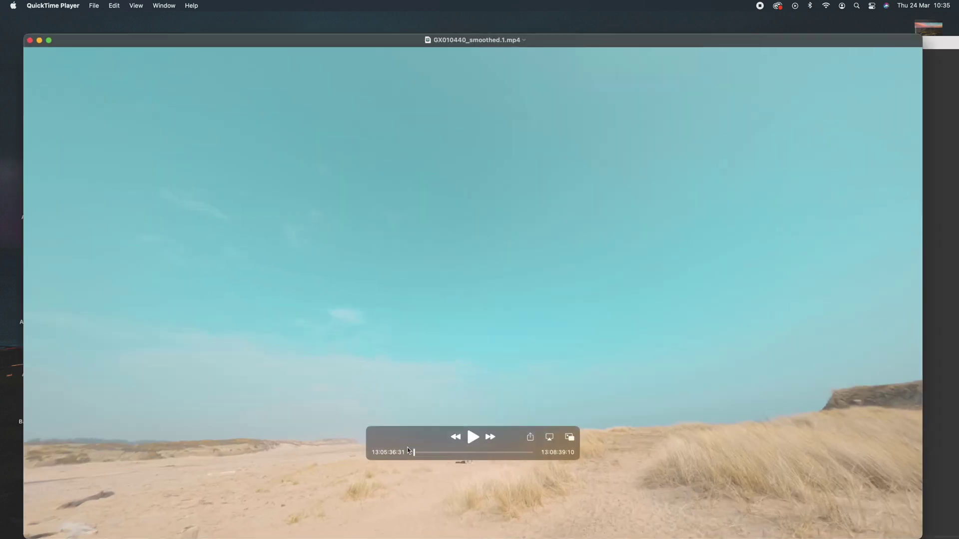
pyautogui.moveTo(414, 453); pyautogui.dragTo(537, 458)
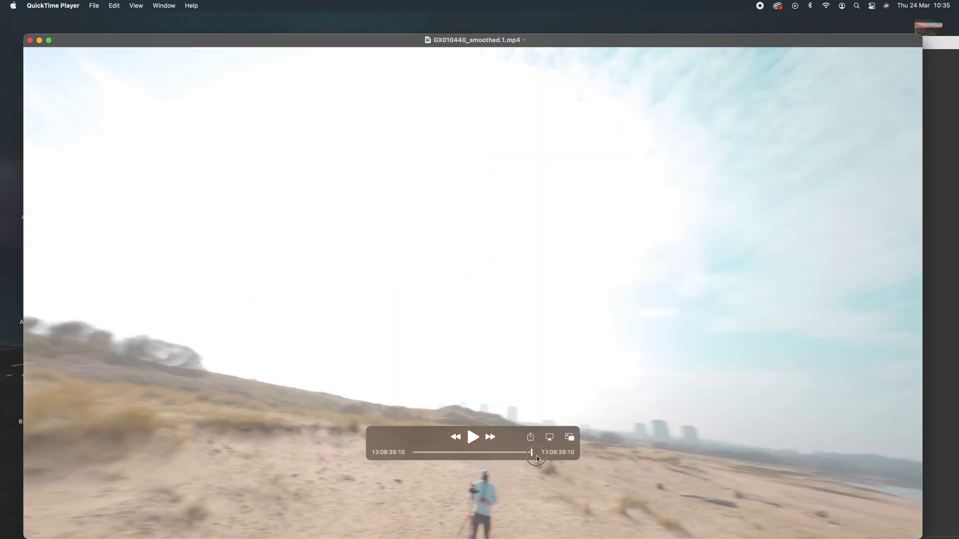
pyautogui.click(29, 40)
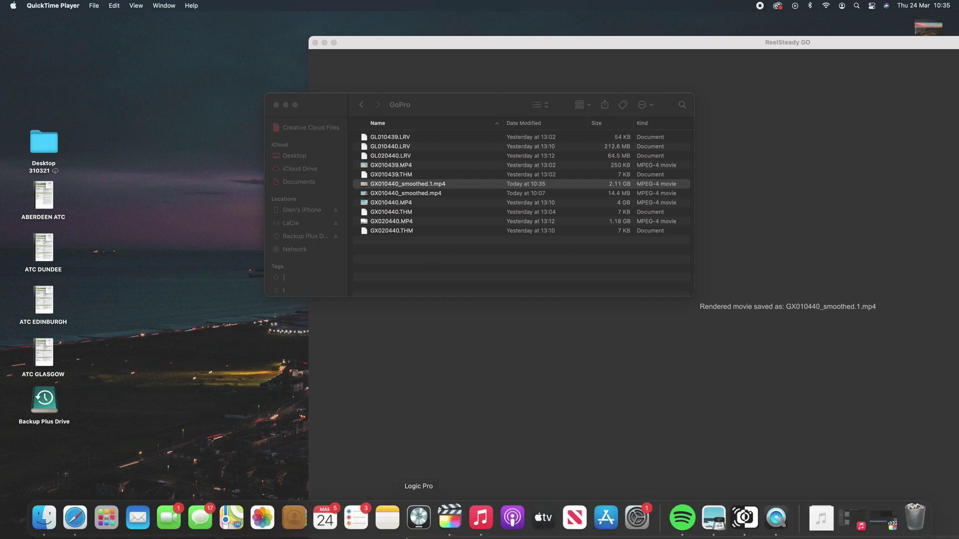
# Drag GX010440_smoothed.1.mp4 onto the Reelsteady timeline end in Final Cut Pro, after P1212596.
pyautogui.click(450, 523)
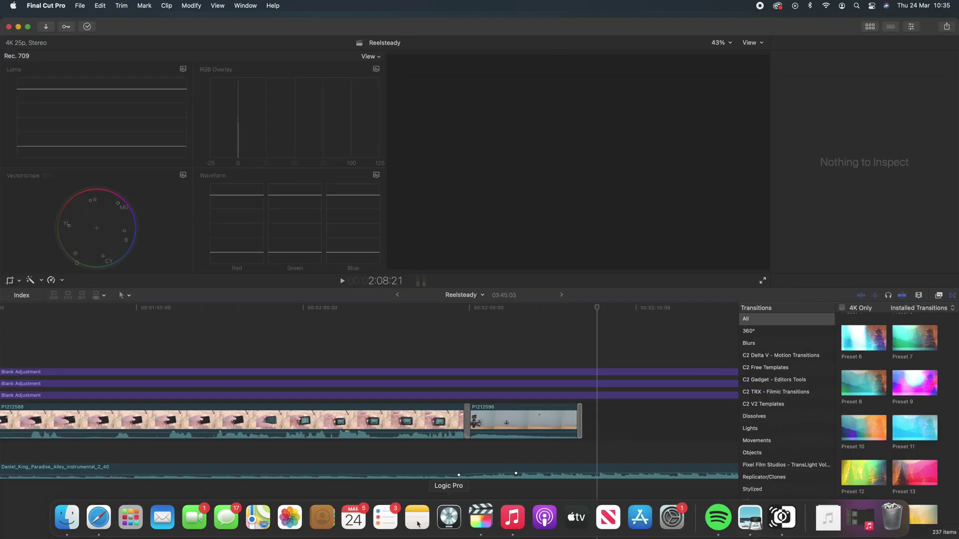
pyautogui.moveTo(133, 29); pyautogui.dragTo(481, 80)
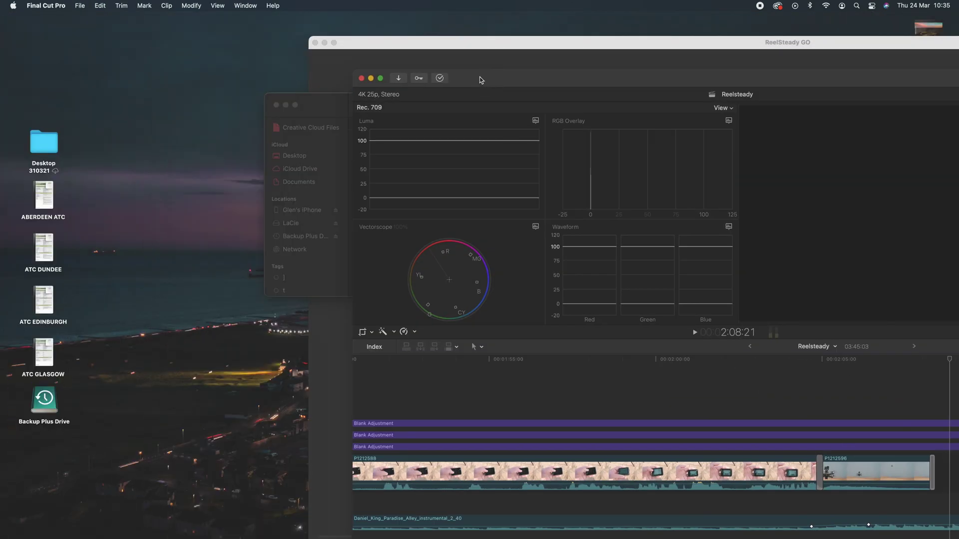
pyautogui.moveTo(330, 101); pyautogui.dragTo(86, 27)
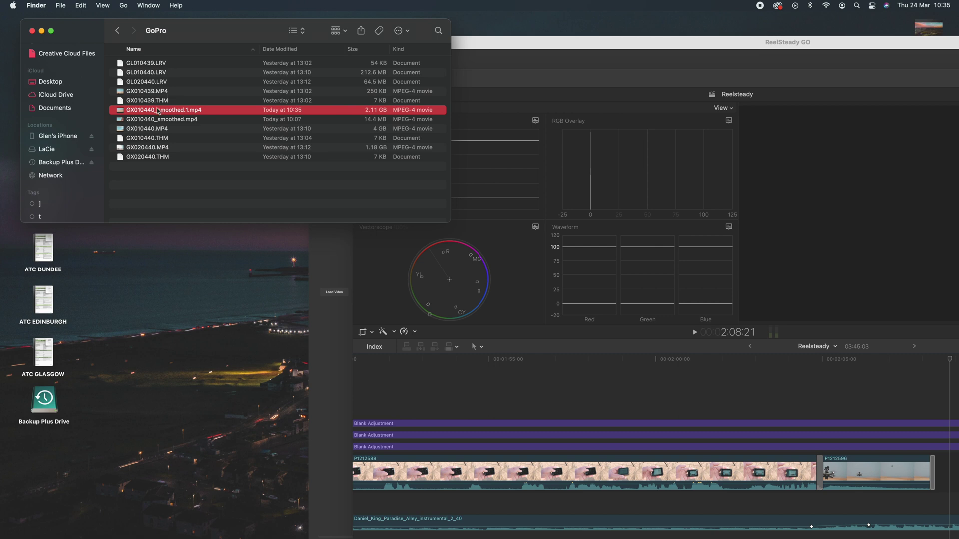
pyautogui.moveTo(159, 111); pyautogui.dragTo(944, 475)
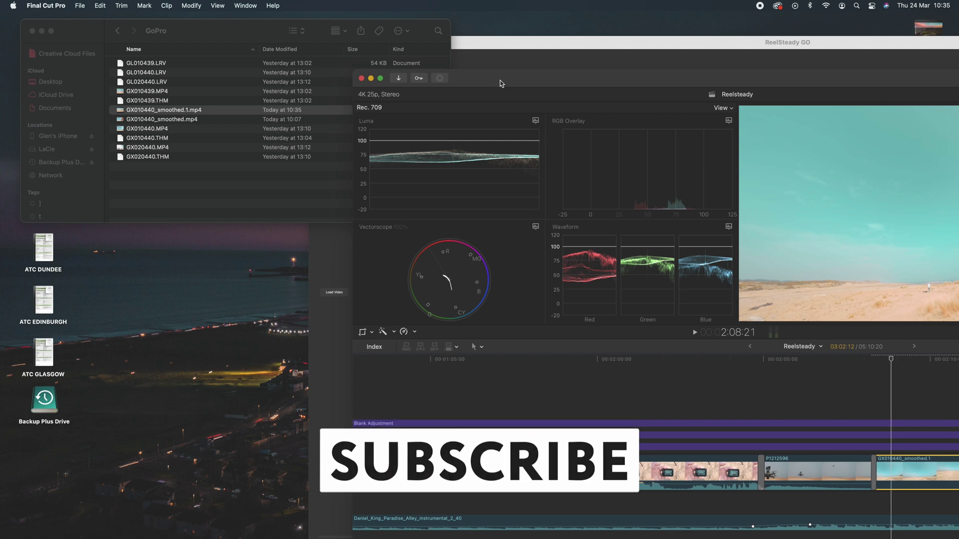
pyautogui.click(381, 79)
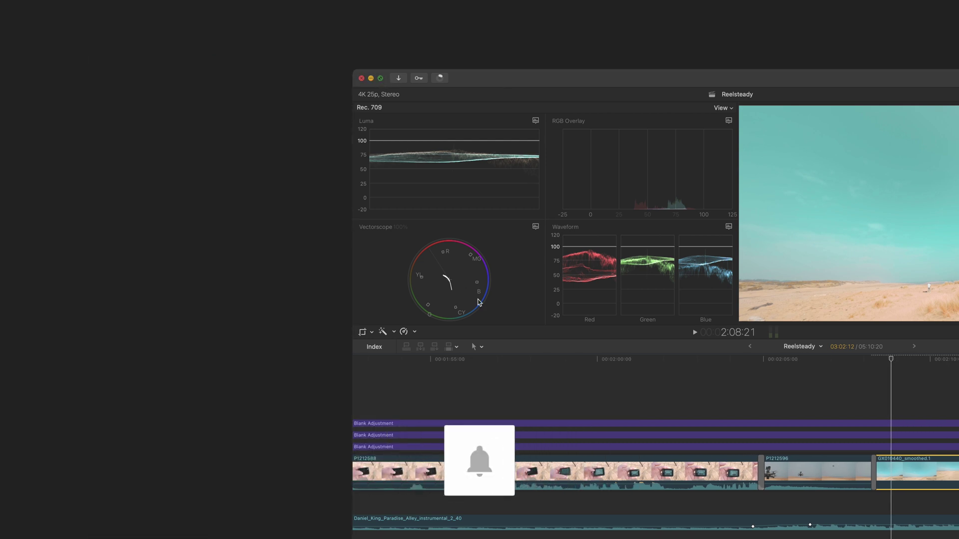